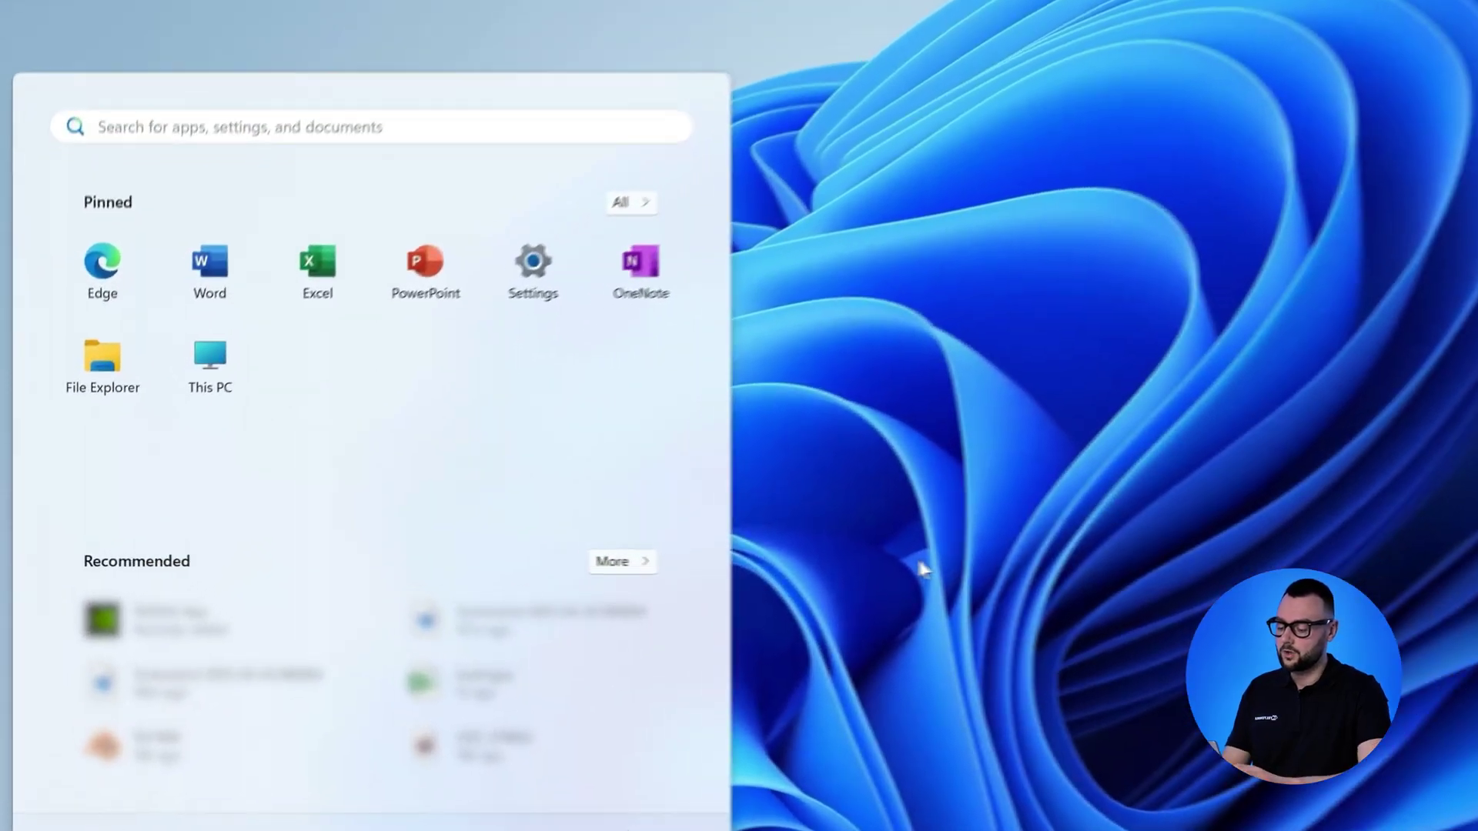
Launch the Run dialog and run ncpa.cpl to list the PC's network adapters.
text(run)
key(Return)
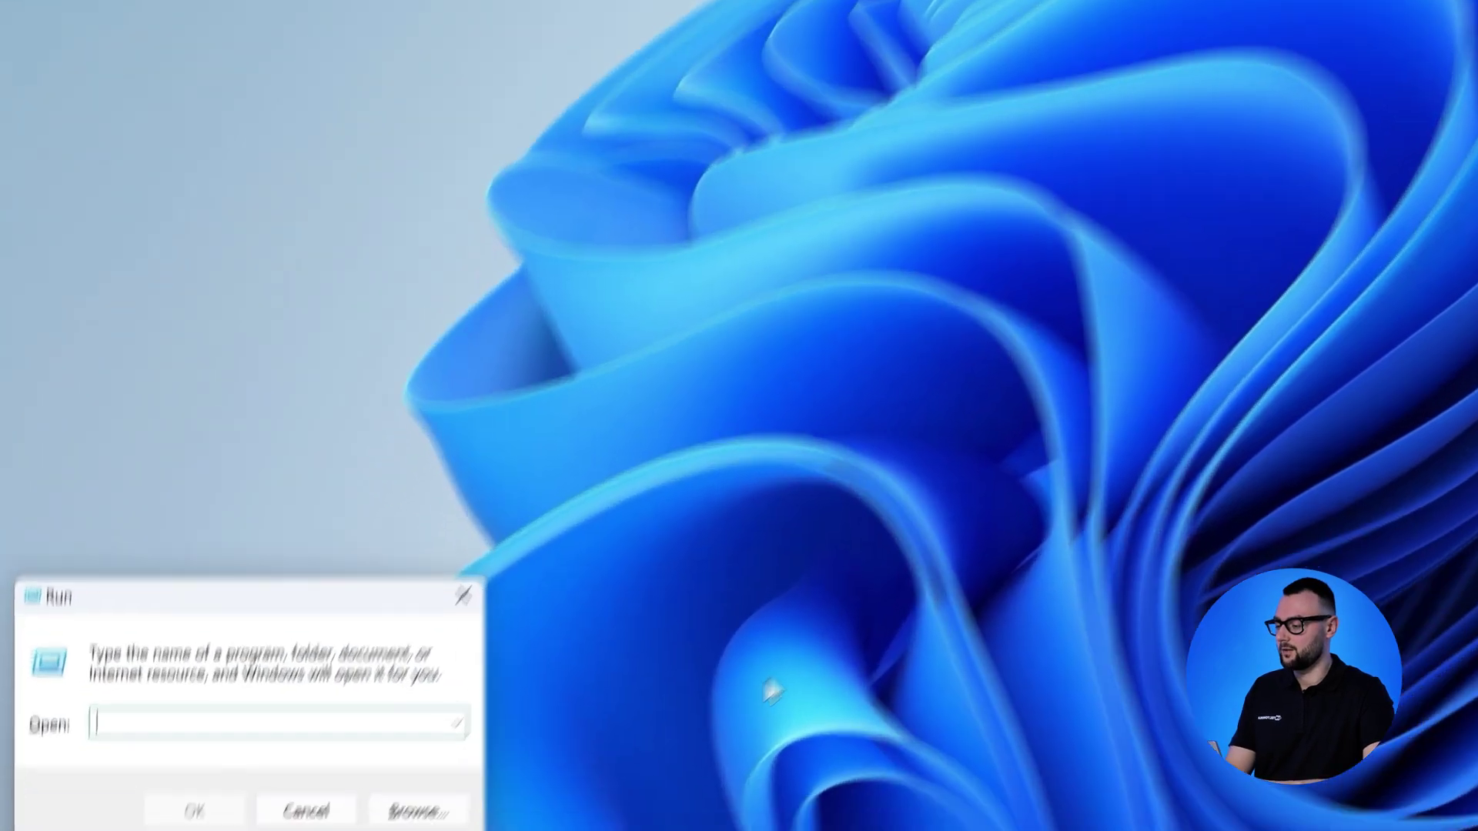
text(ncpa.cpl)
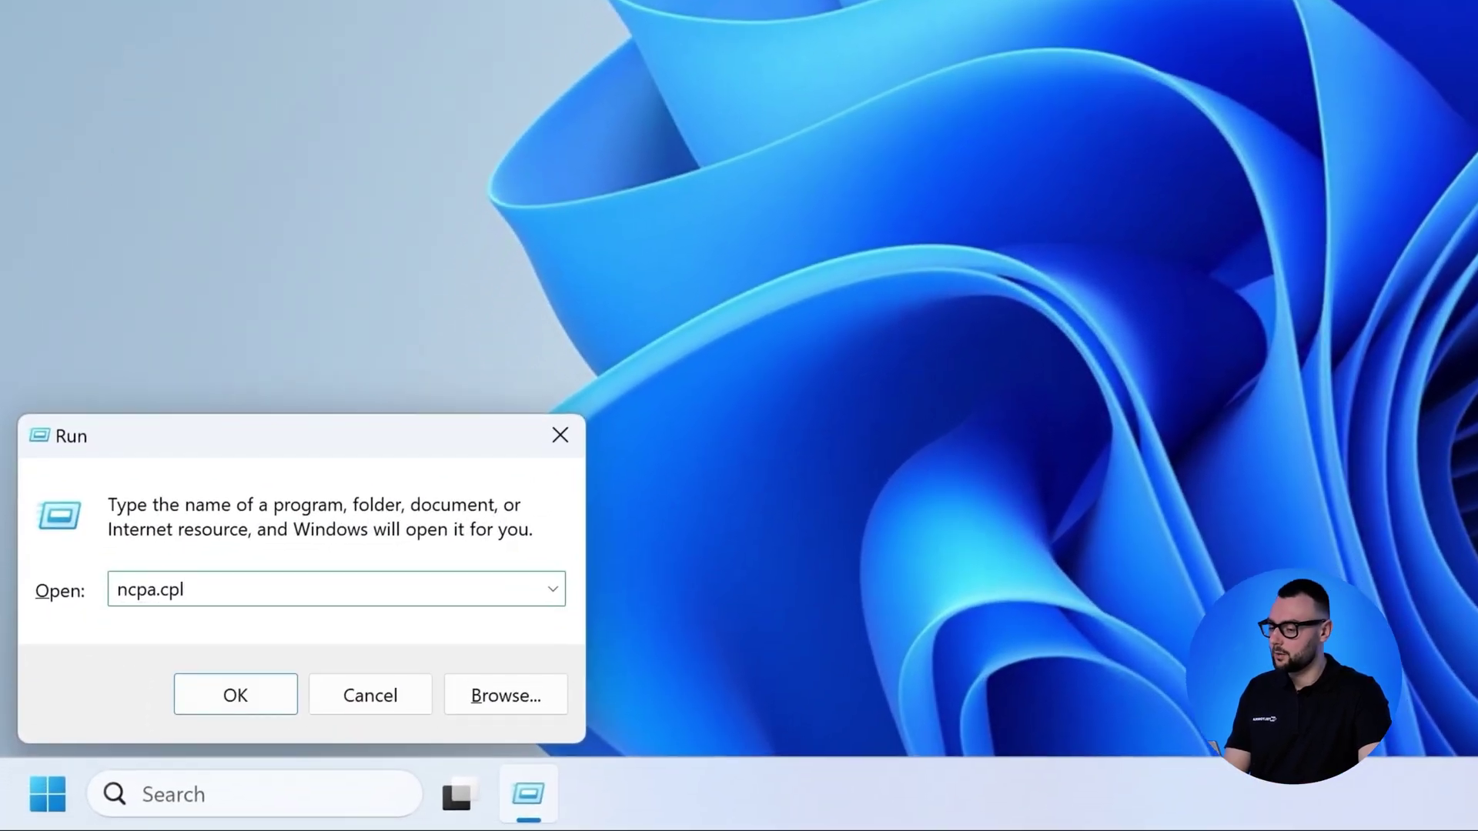
key(Return)
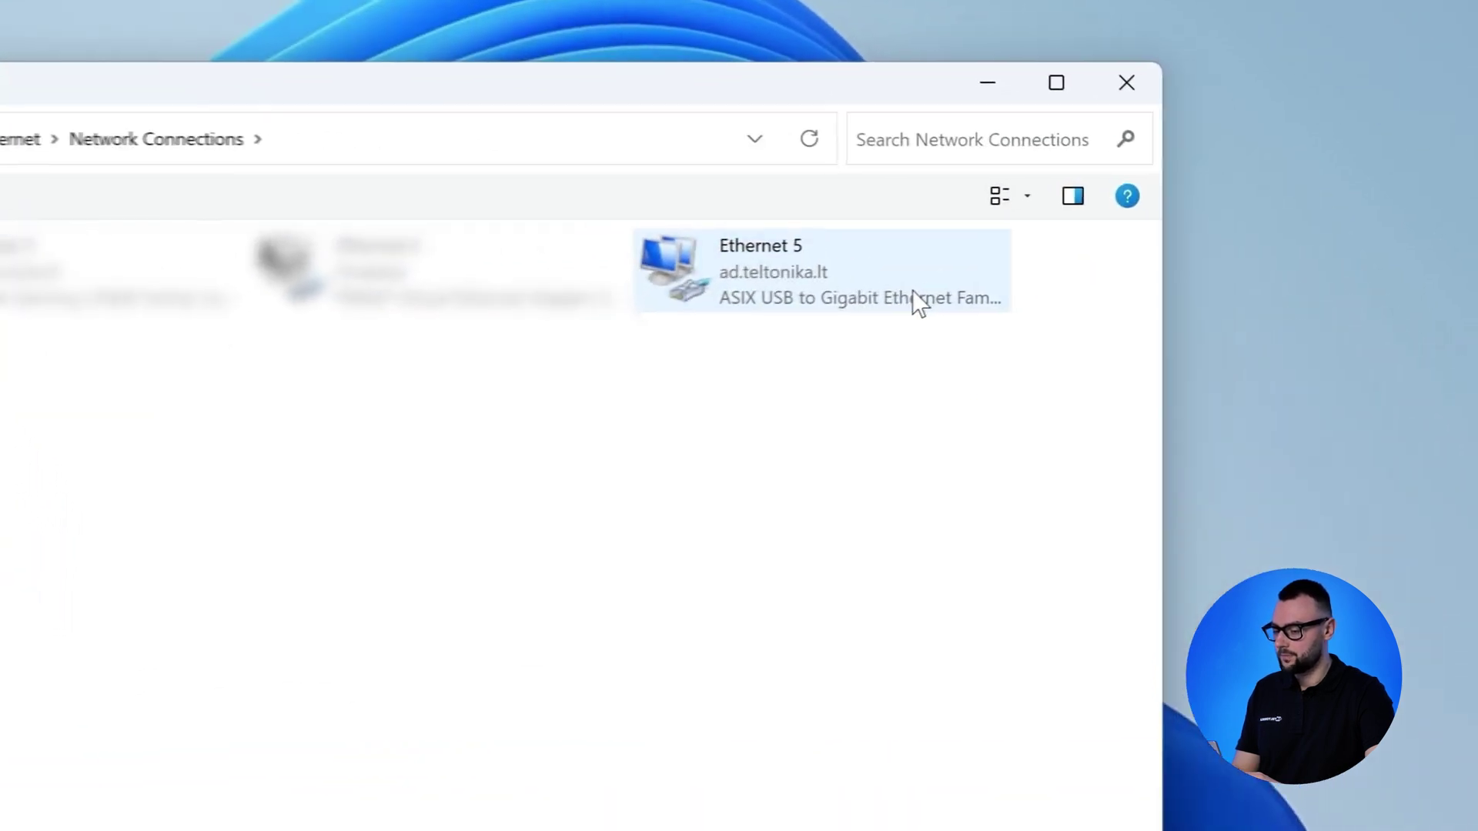
Set Ethernet 5 IPv4 to fixed 192.168.1.190, mask 255.255.255.0, gateway 192.168.1.1.
right_click(1106, 262)
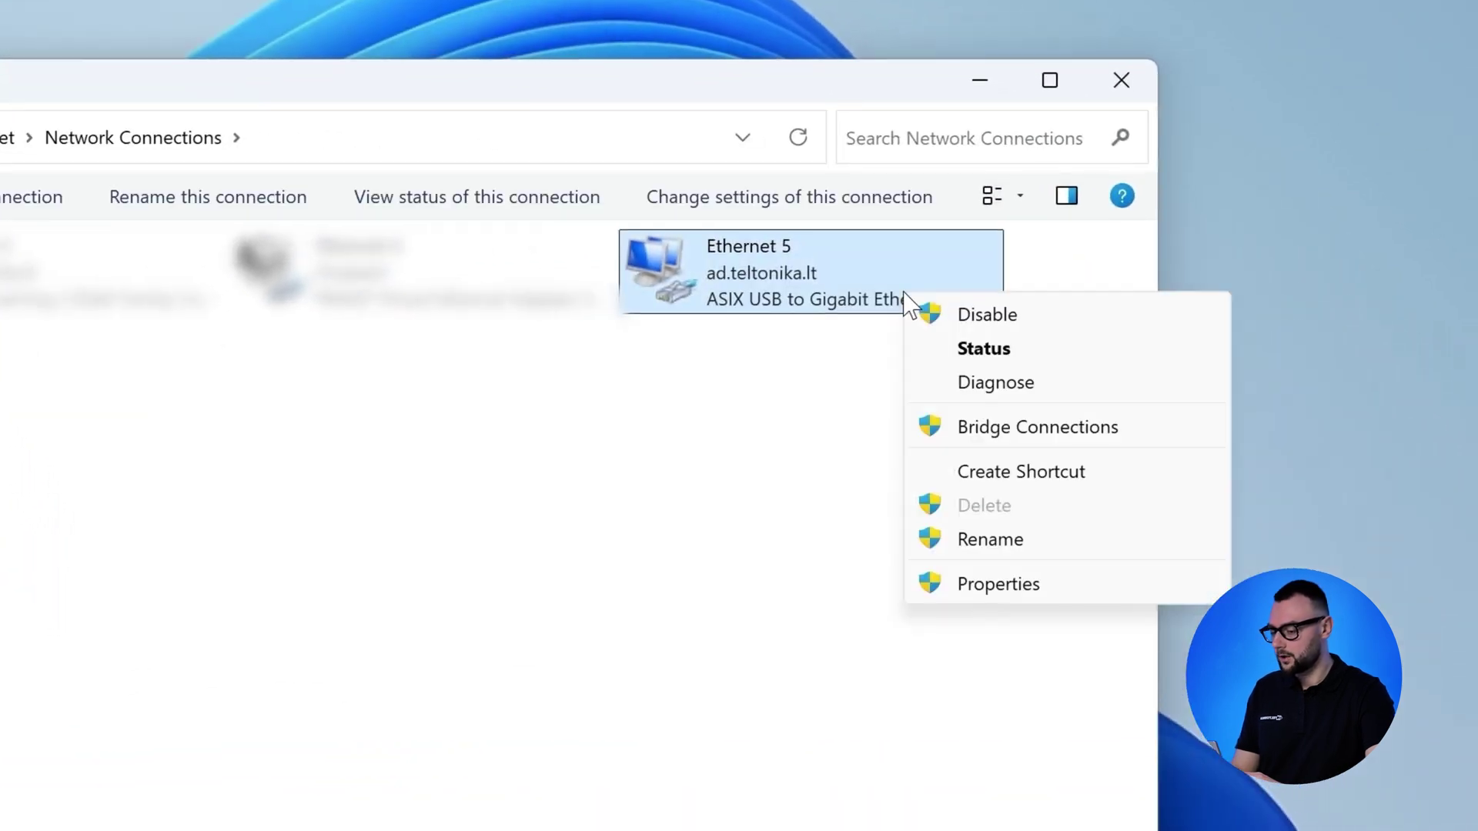
click(1047, 592)
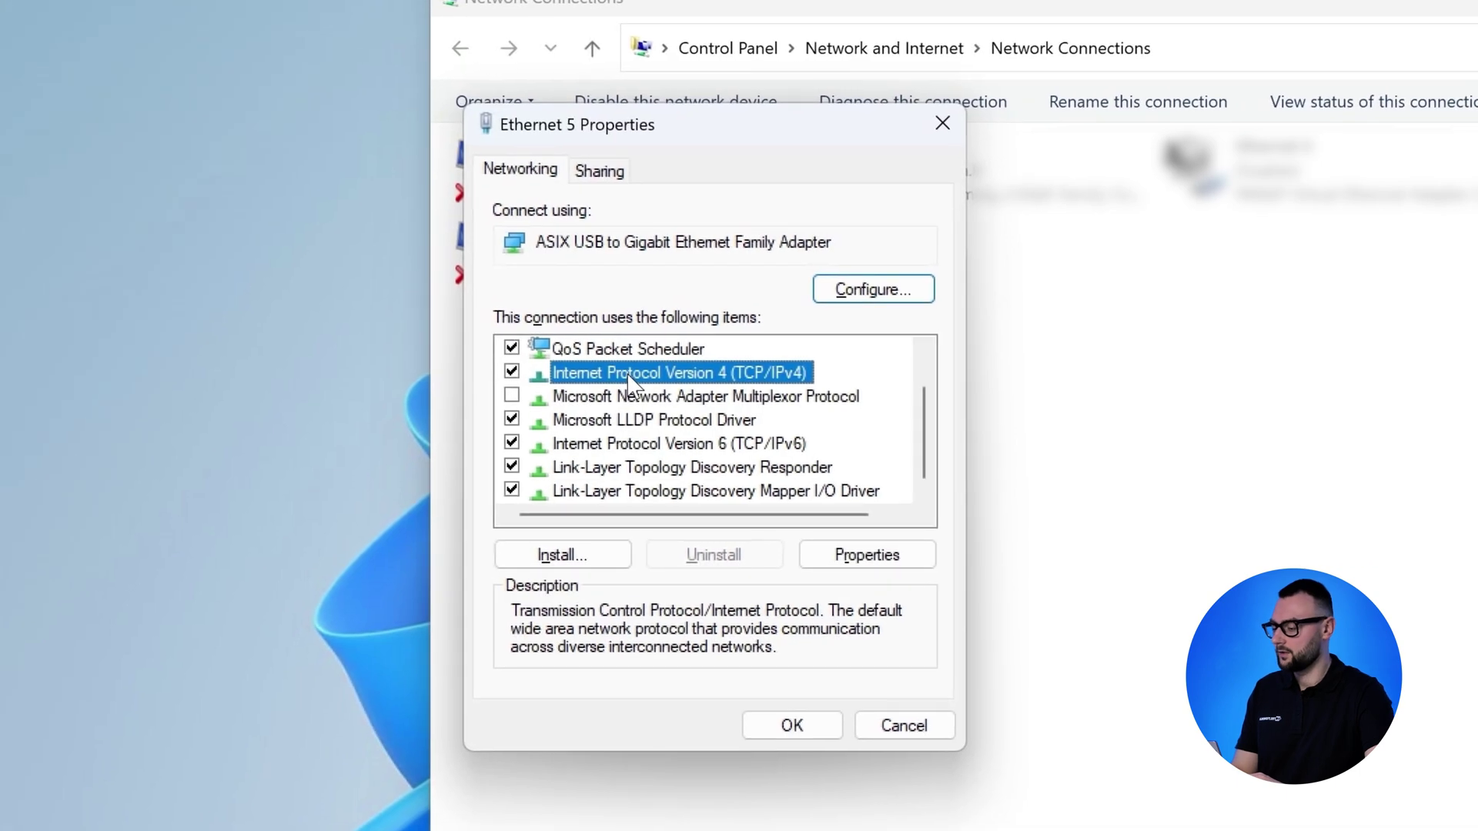
double_click(699, 385)
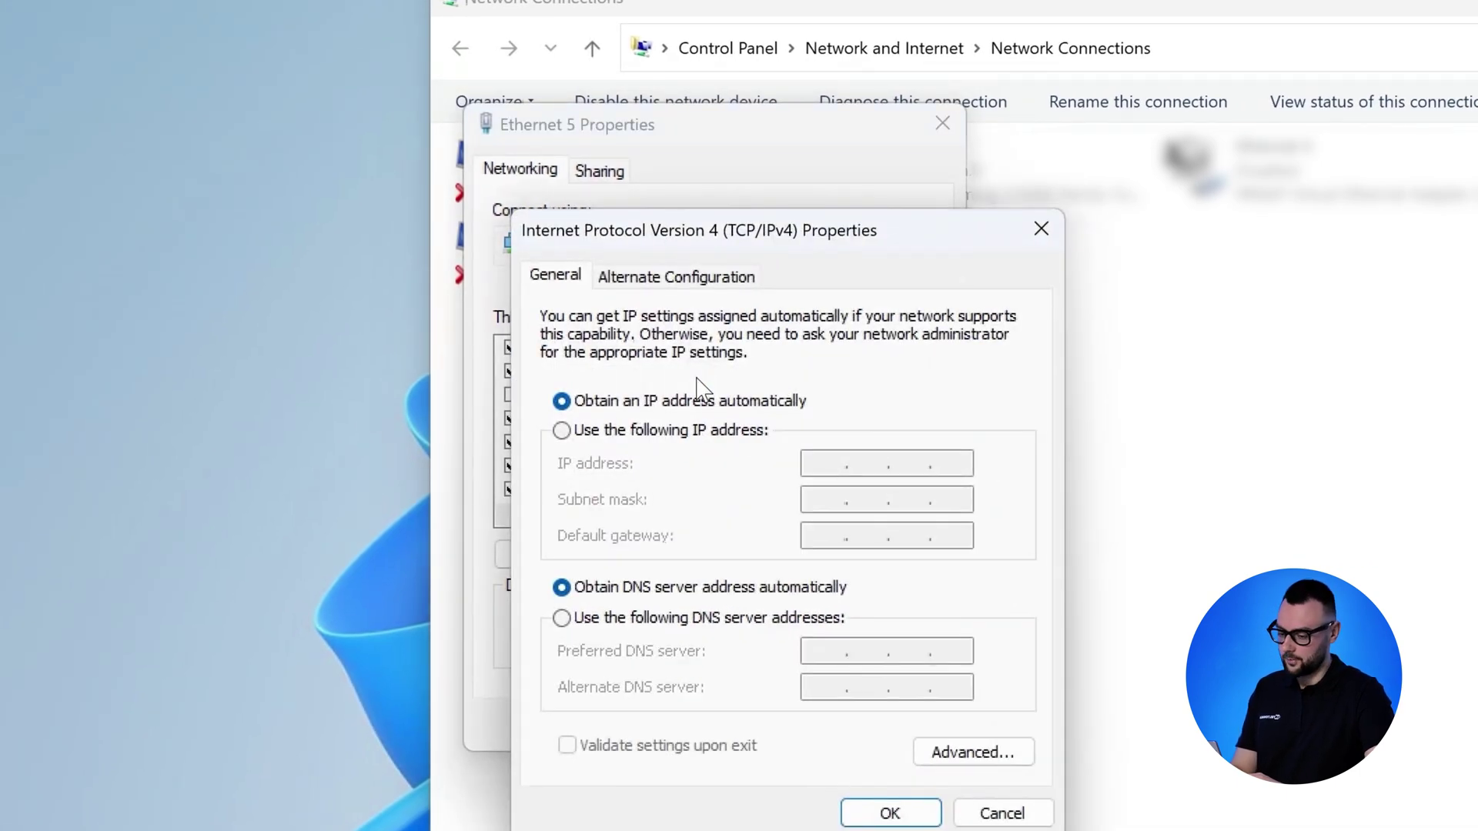
click(708, 431)
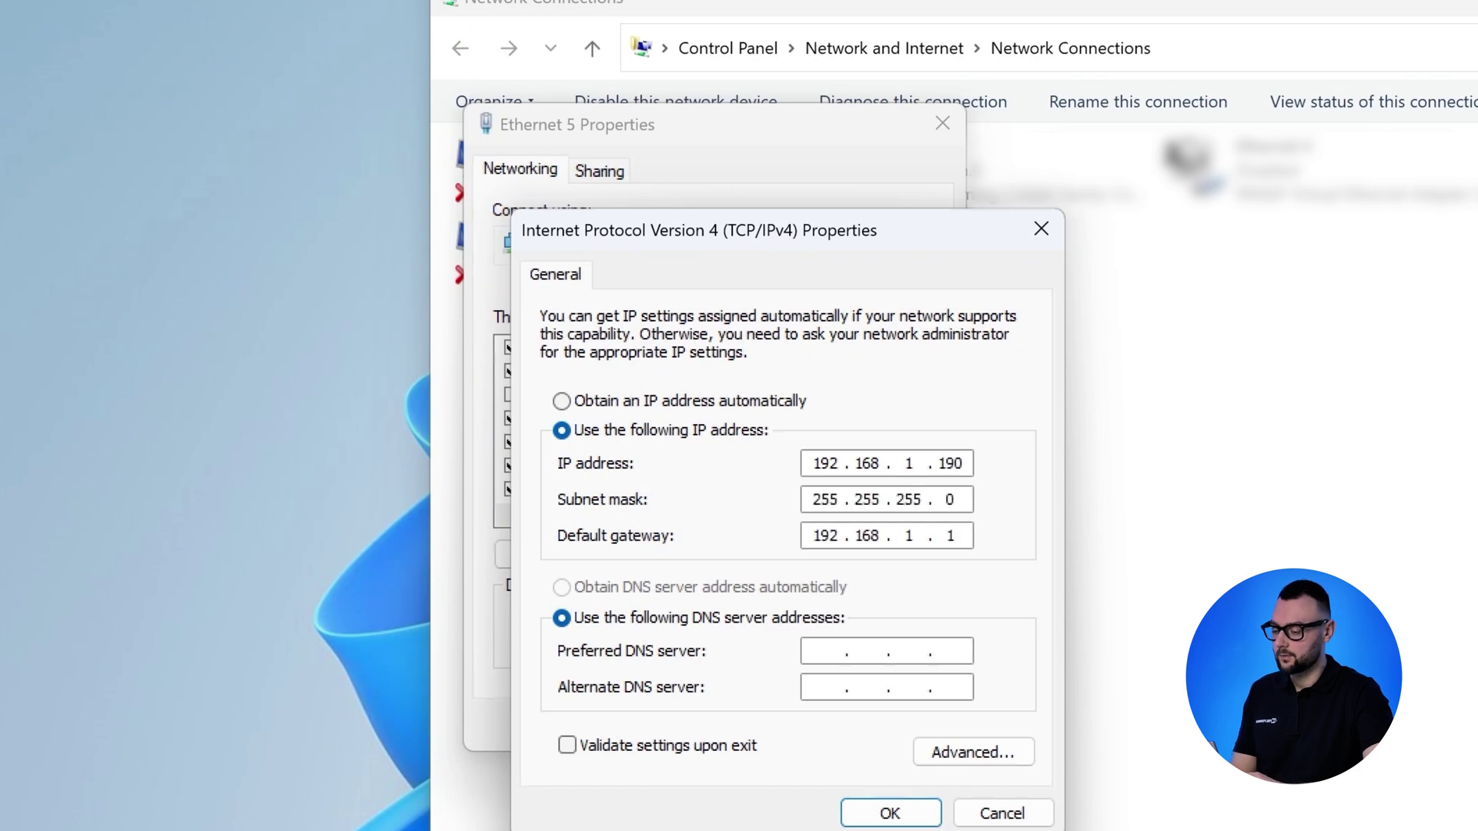
click(890, 813)
click(779, 723)
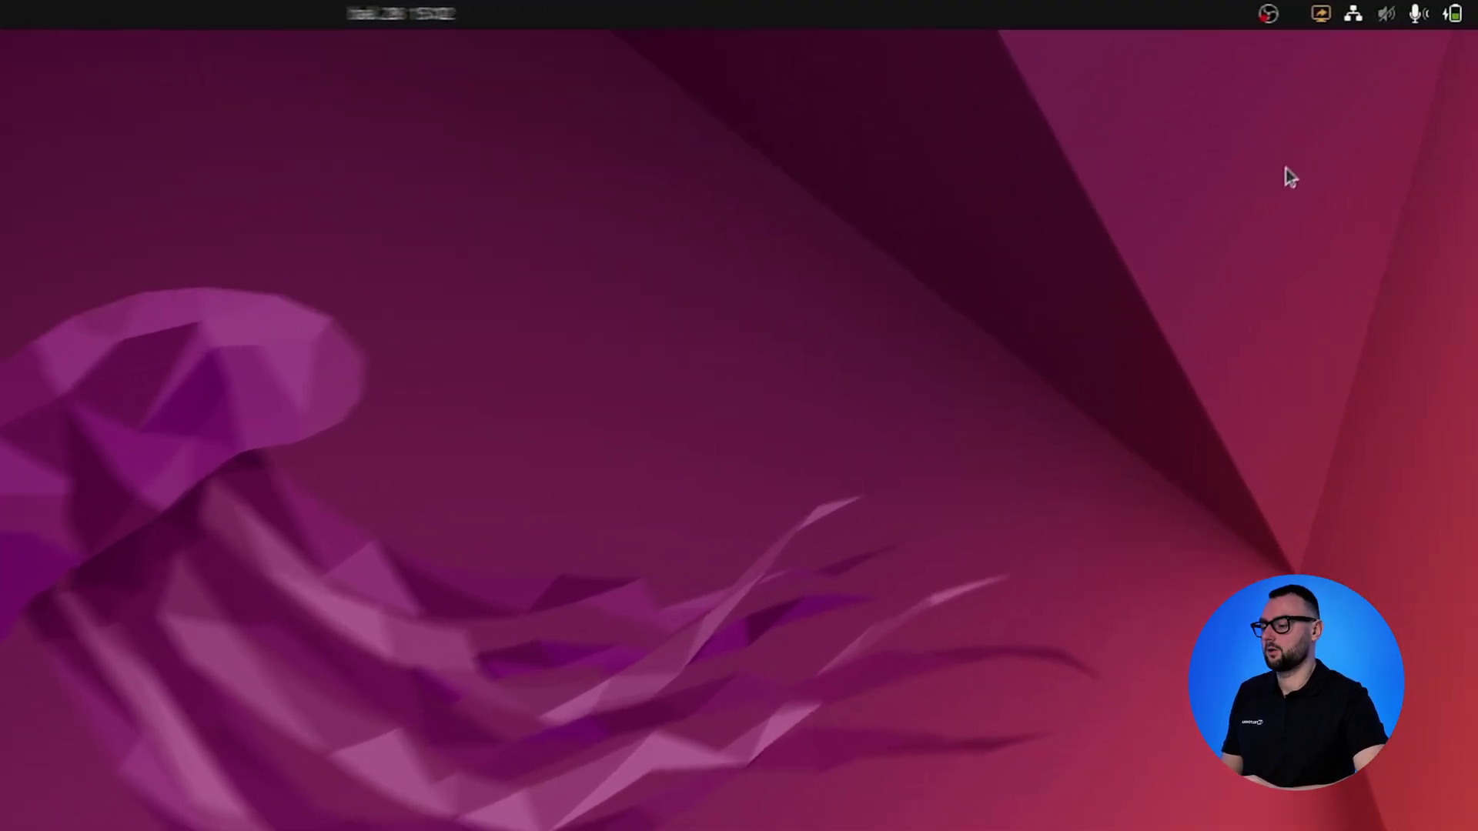
Open Wired Settings from the network quick settings menu.
click(1318, 17)
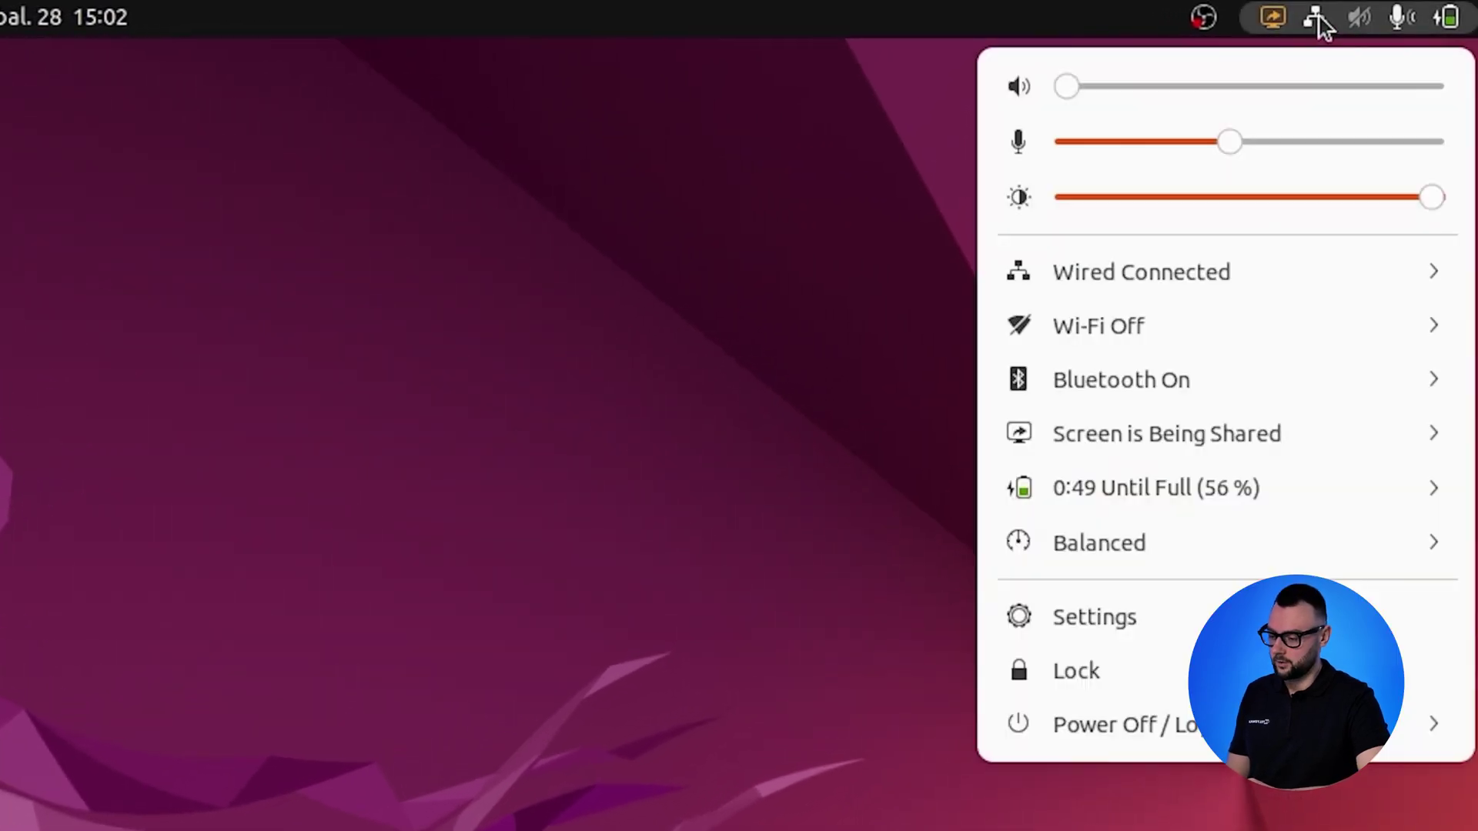
click(1203, 277)
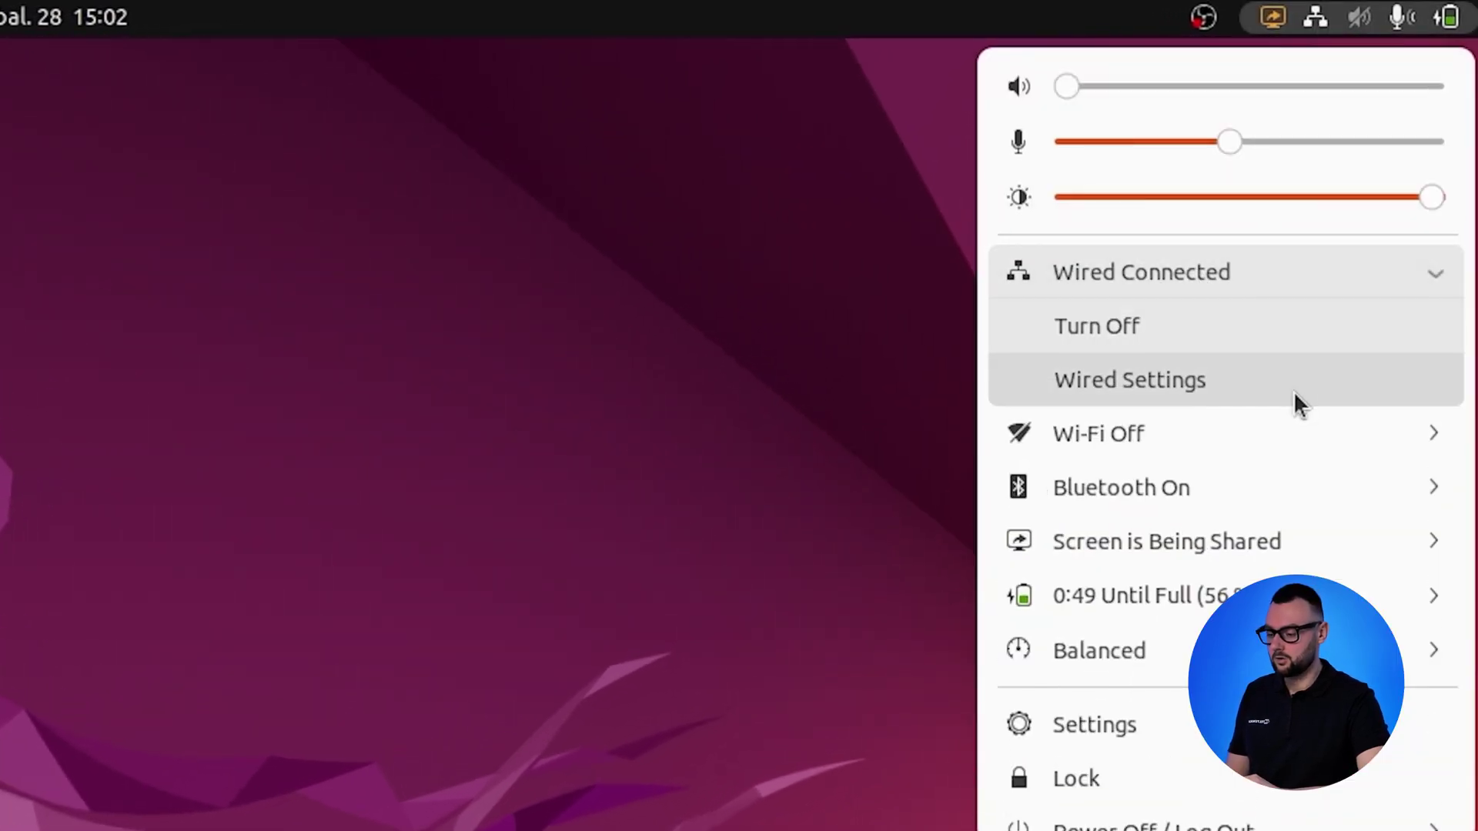
click(1293, 389)
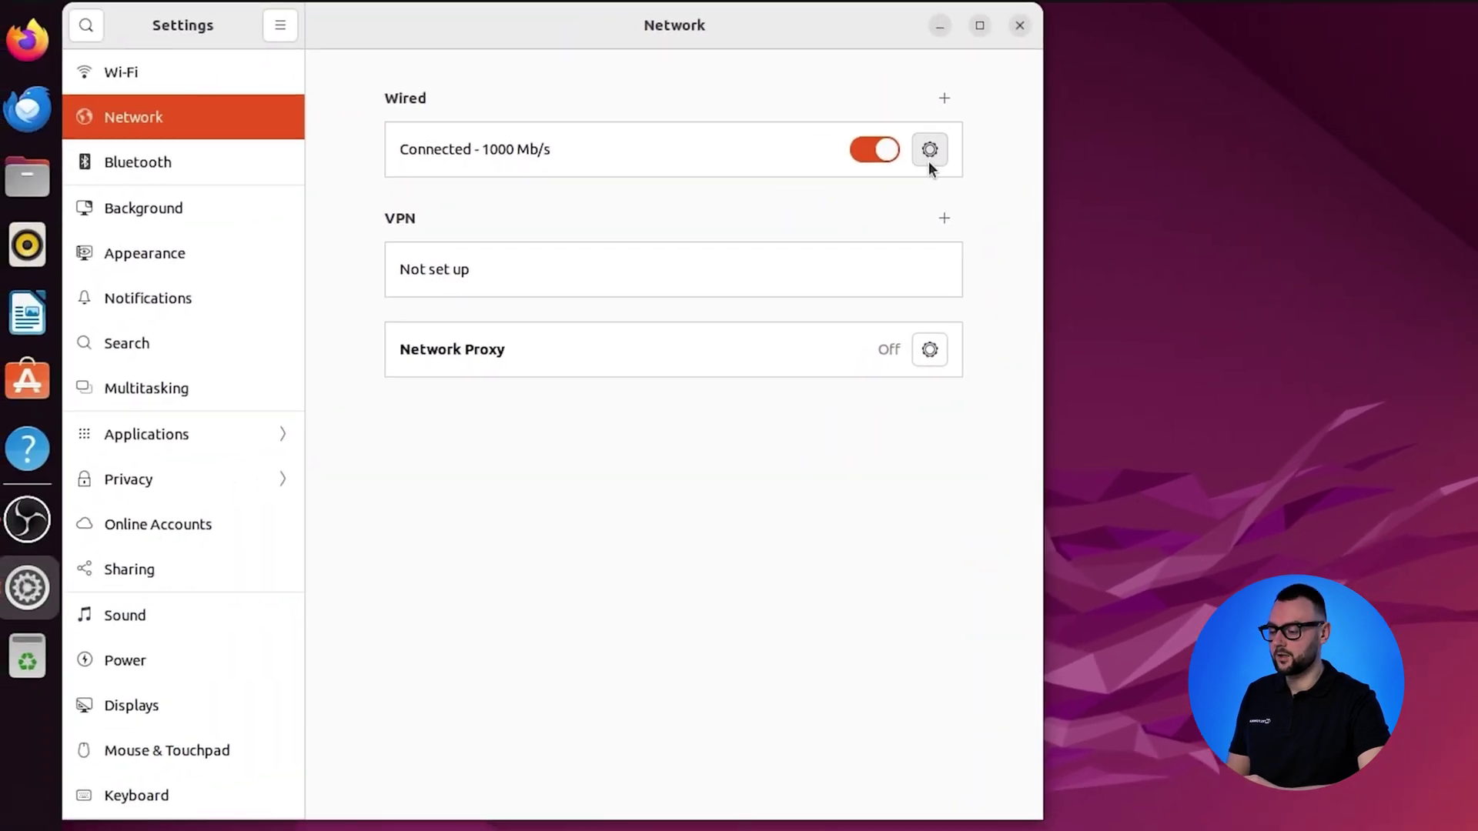
Switch wired IPv4 to Manual with 192.168.1.190, netmask 24, gateway 192.168.1.1, and apply.
click(930, 154)
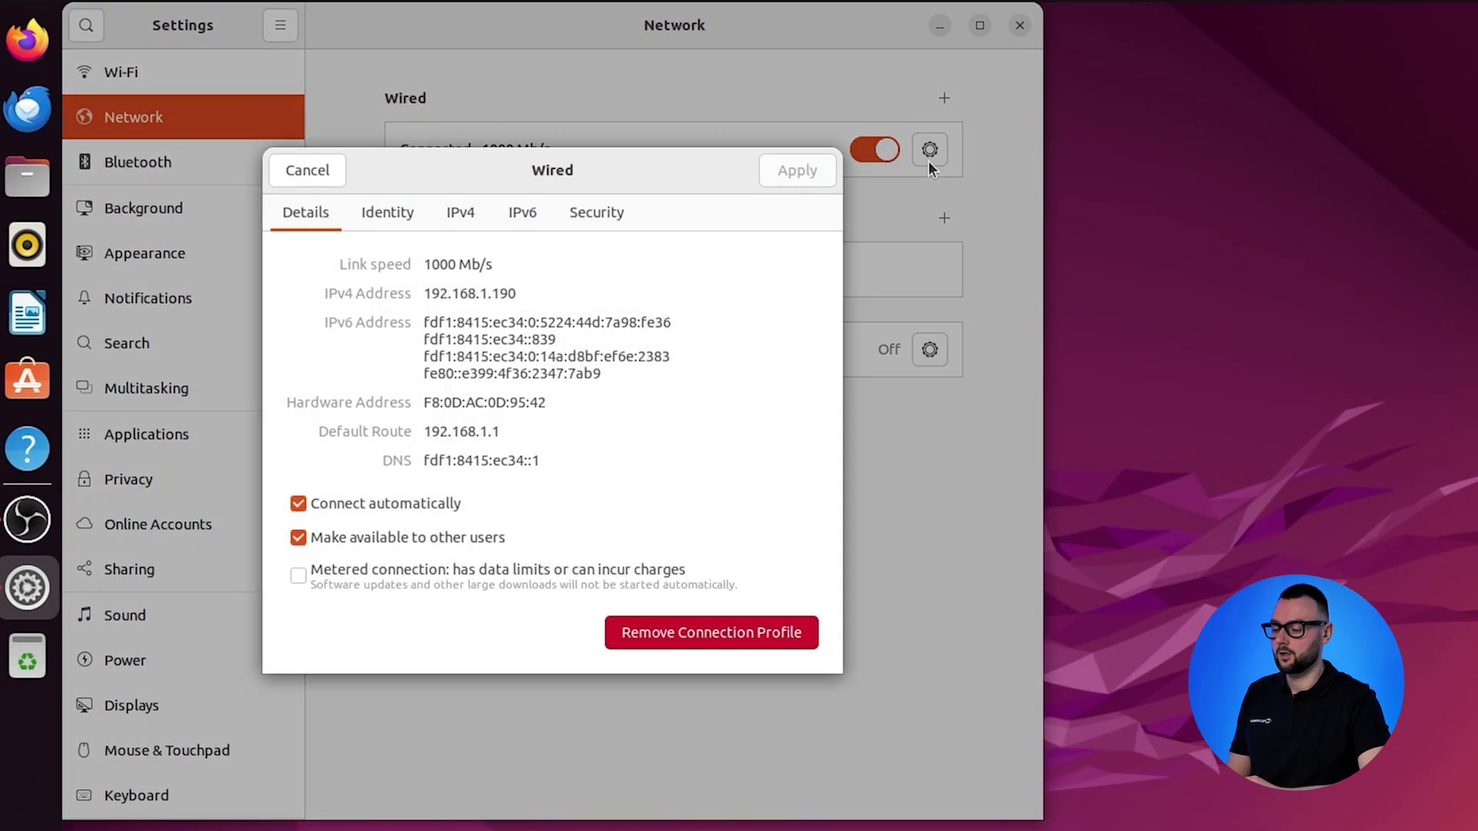
click(460, 211)
click(426, 290)
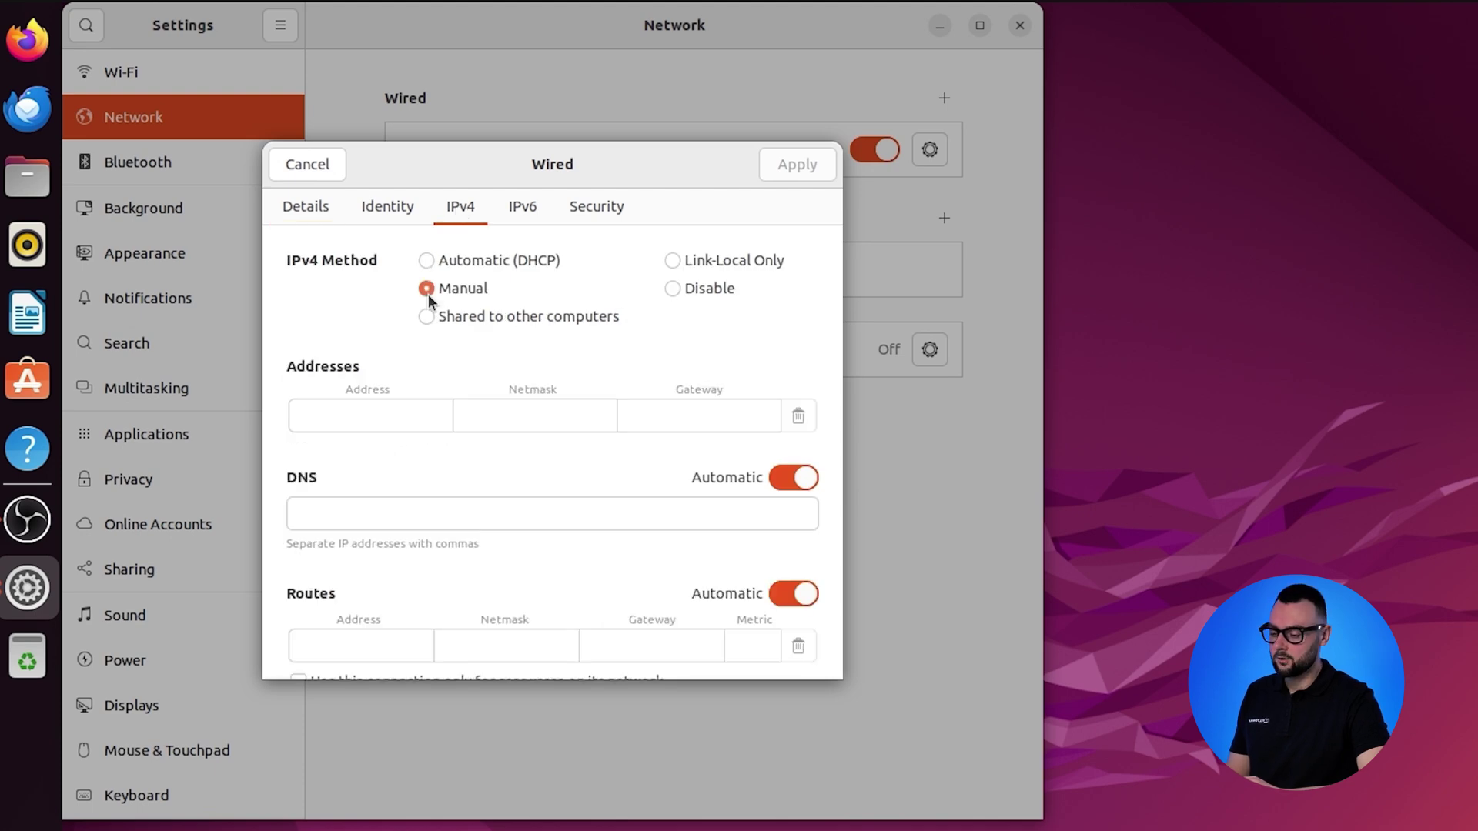
click(373, 414)
text(192.168.1.190)
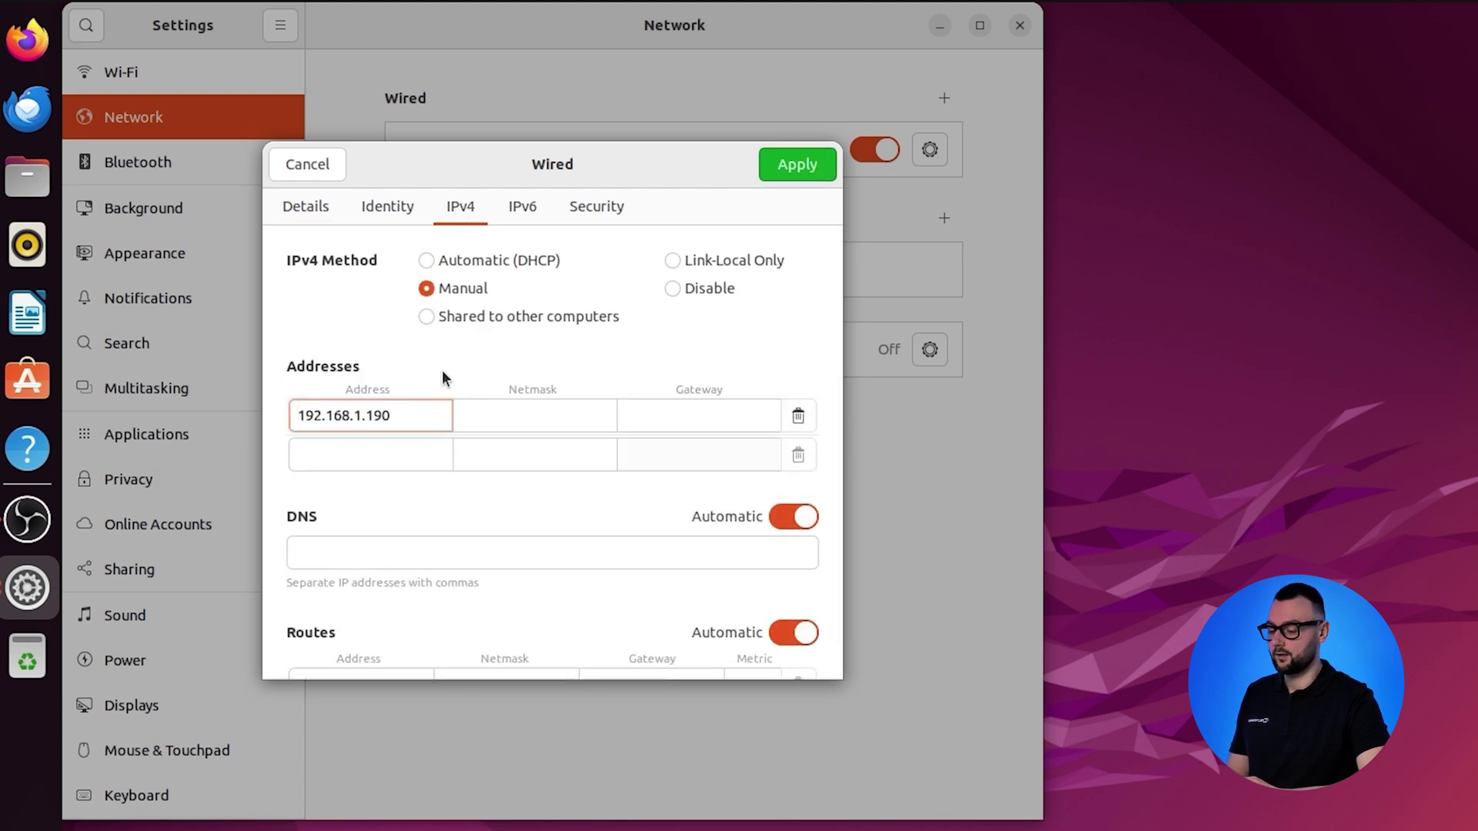
key(Tab)
text(24)
key(Tab)
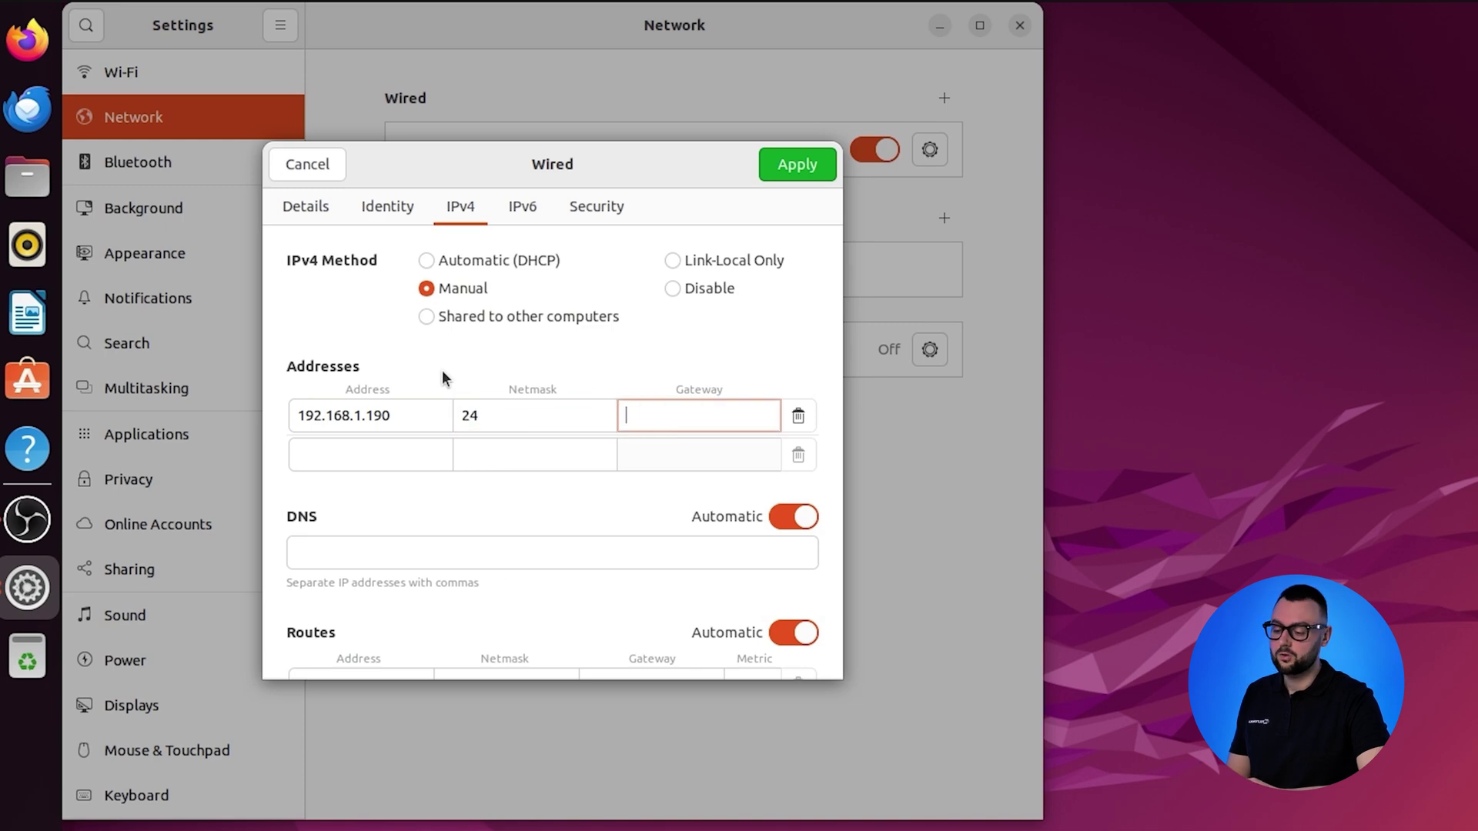
text(192.168.1.1)
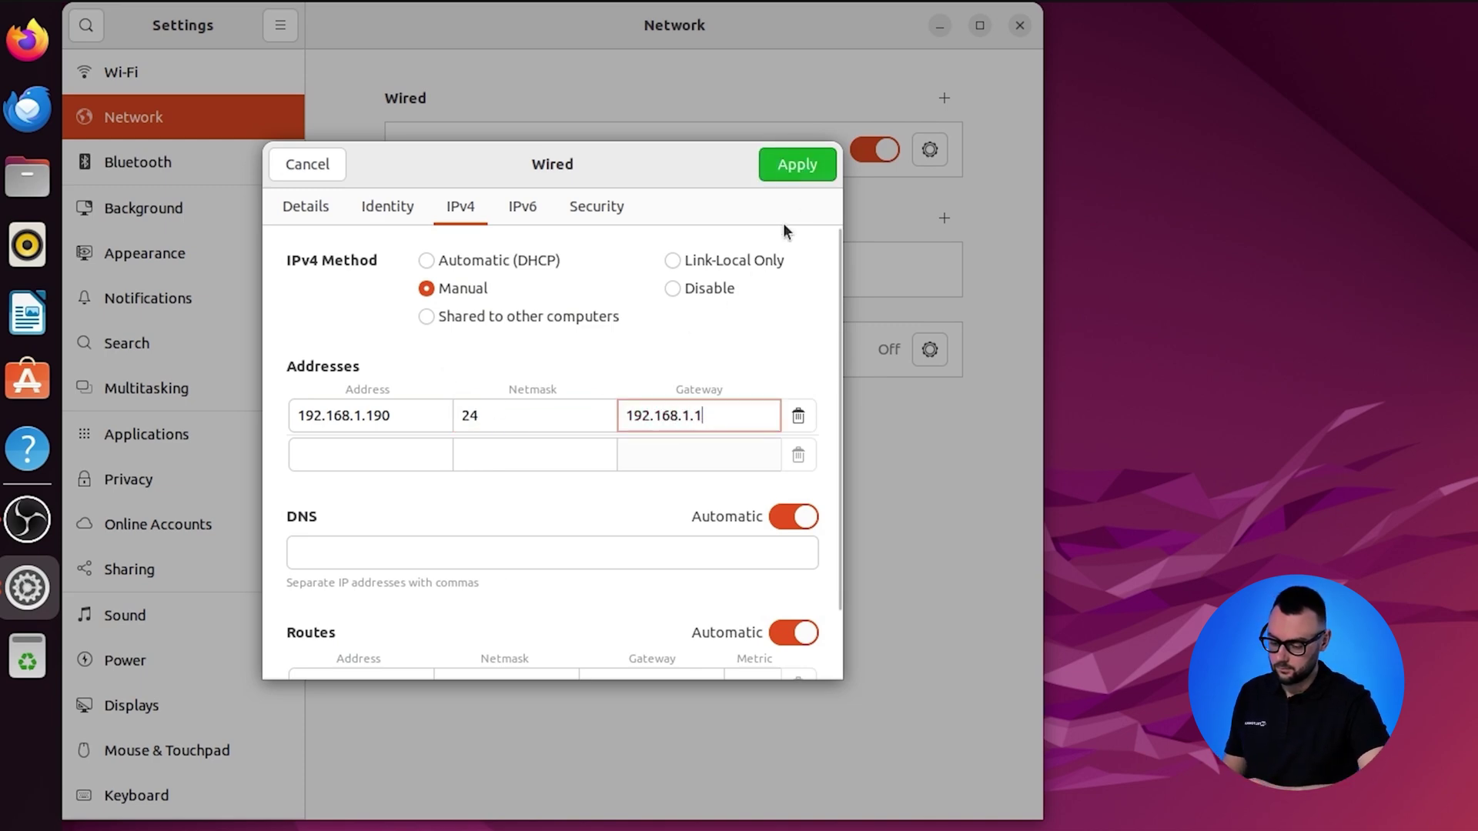
click(810, 158)
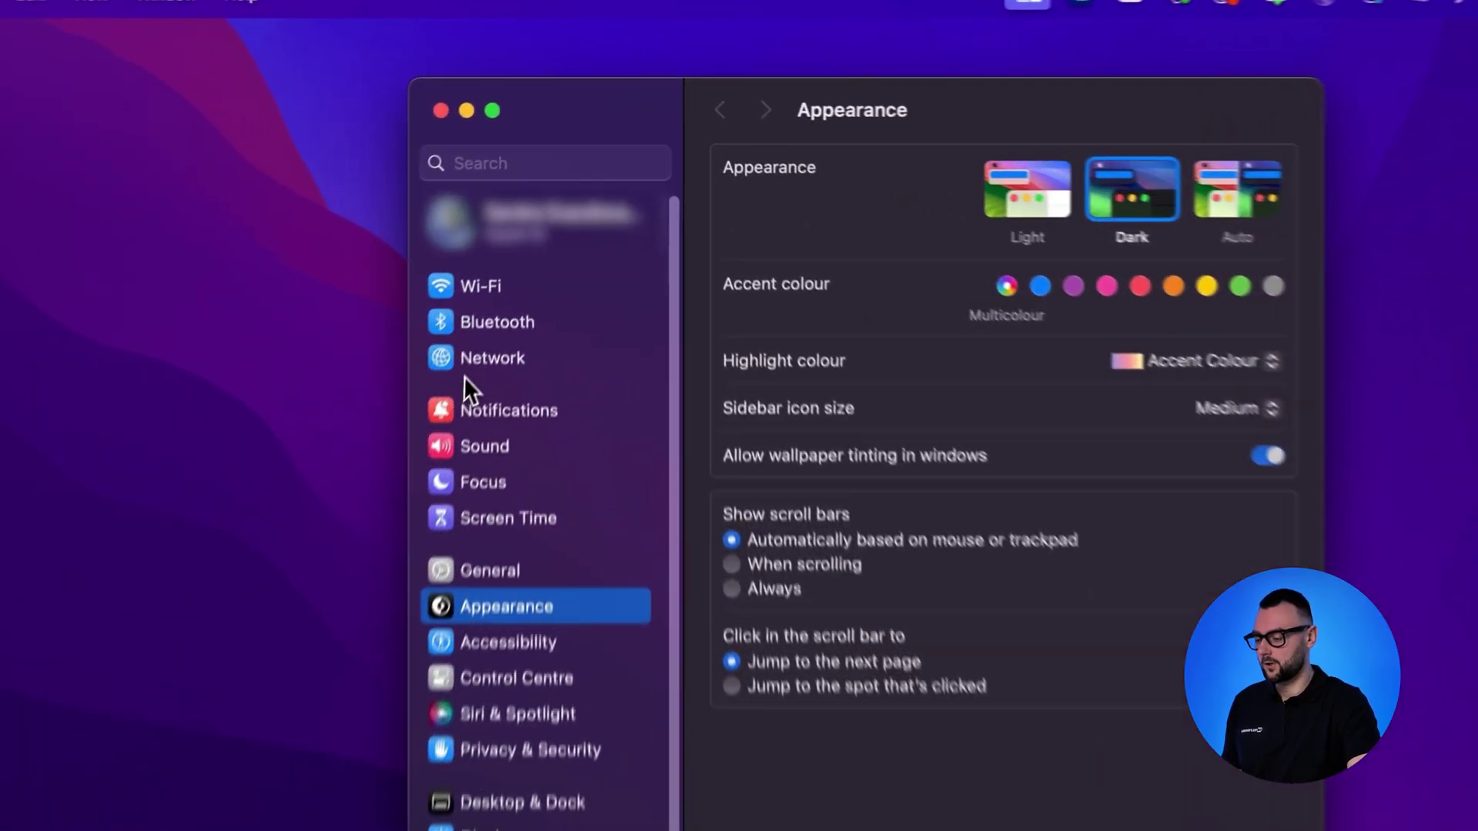
Open the TCP/IP details of the USB 10/100/1000 LAN adapter in System Settings.
click(462, 393)
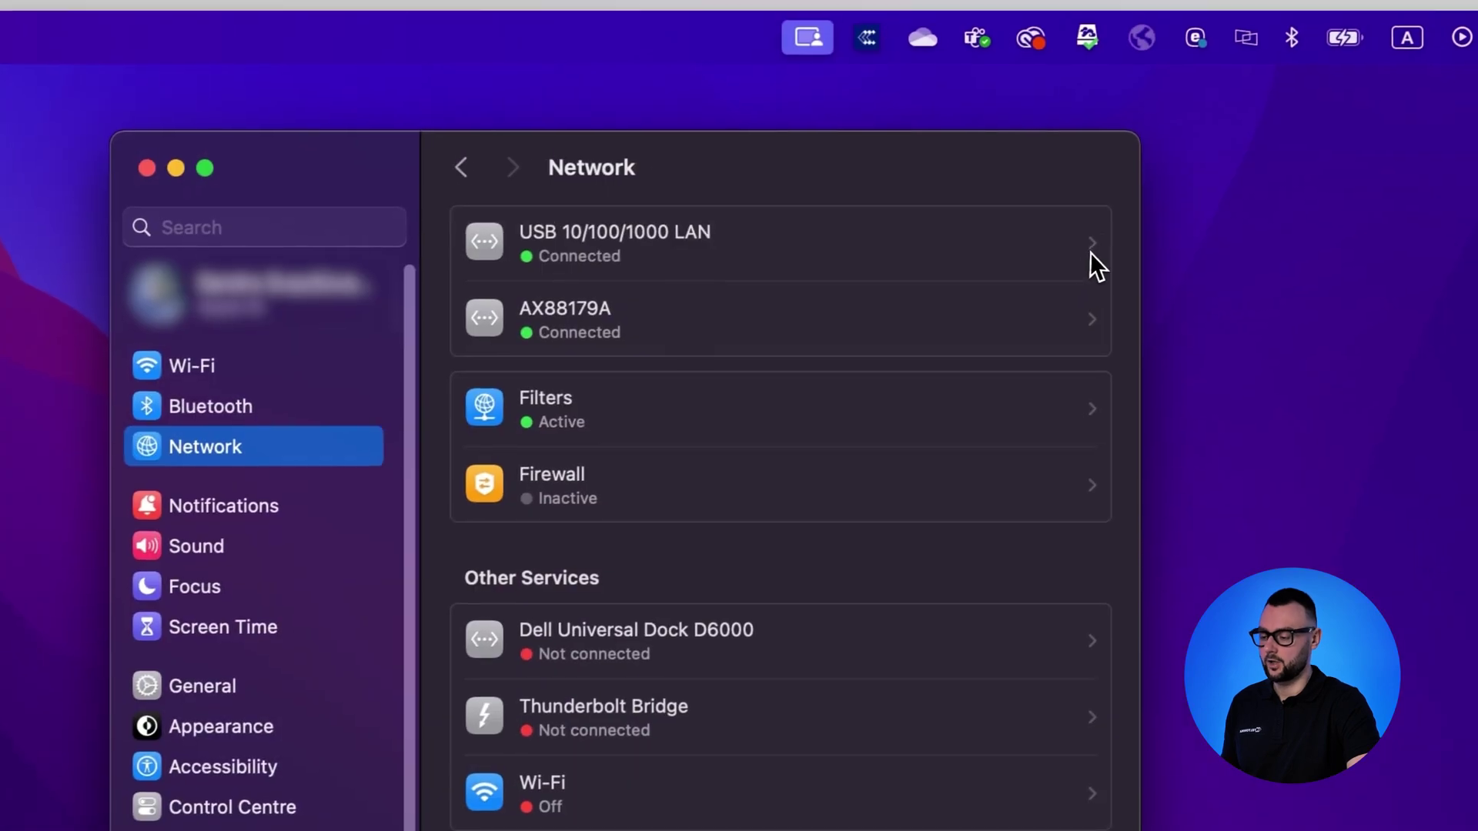
click(1356, 214)
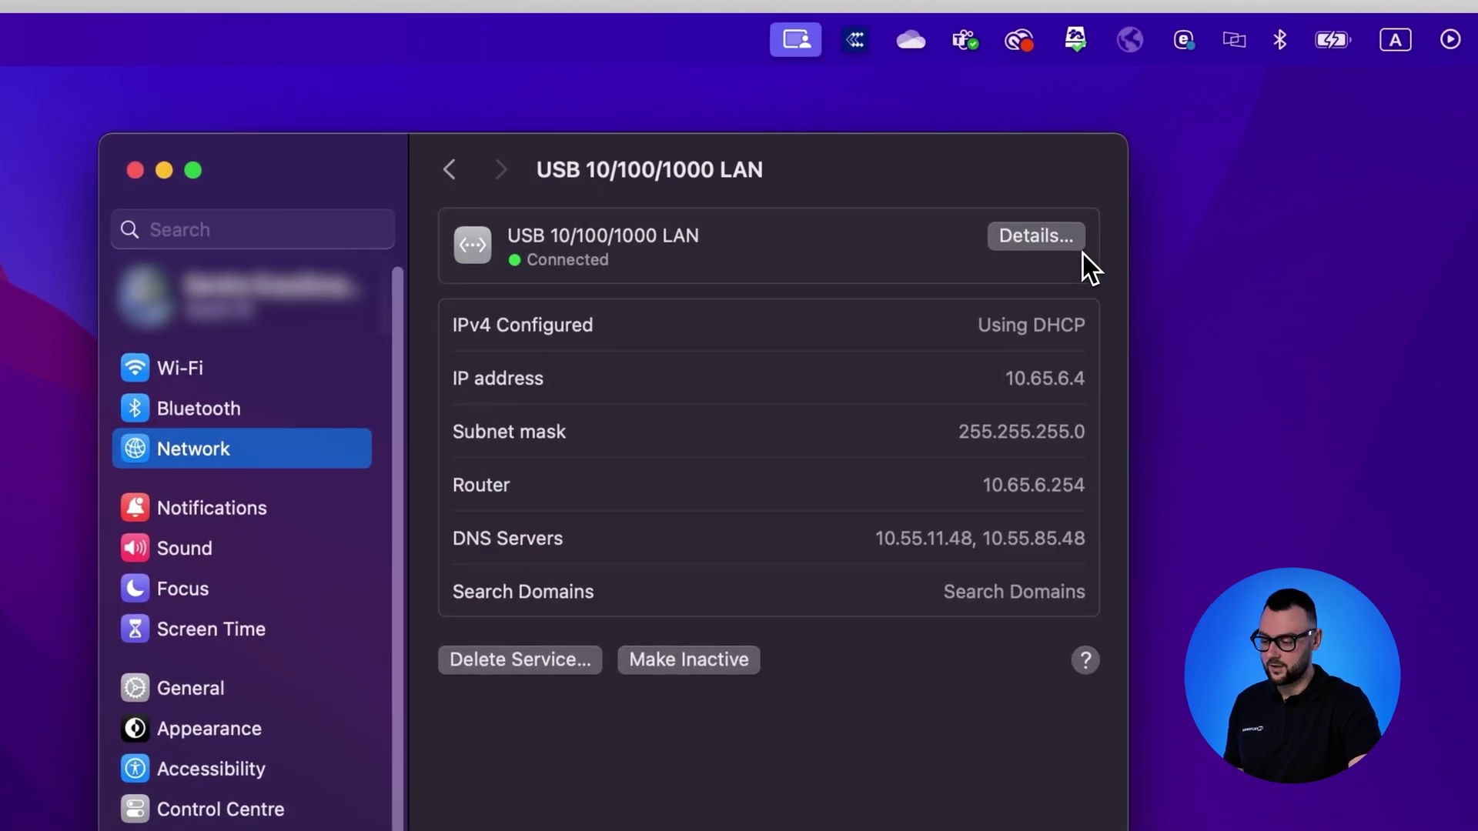
click(1036, 235)
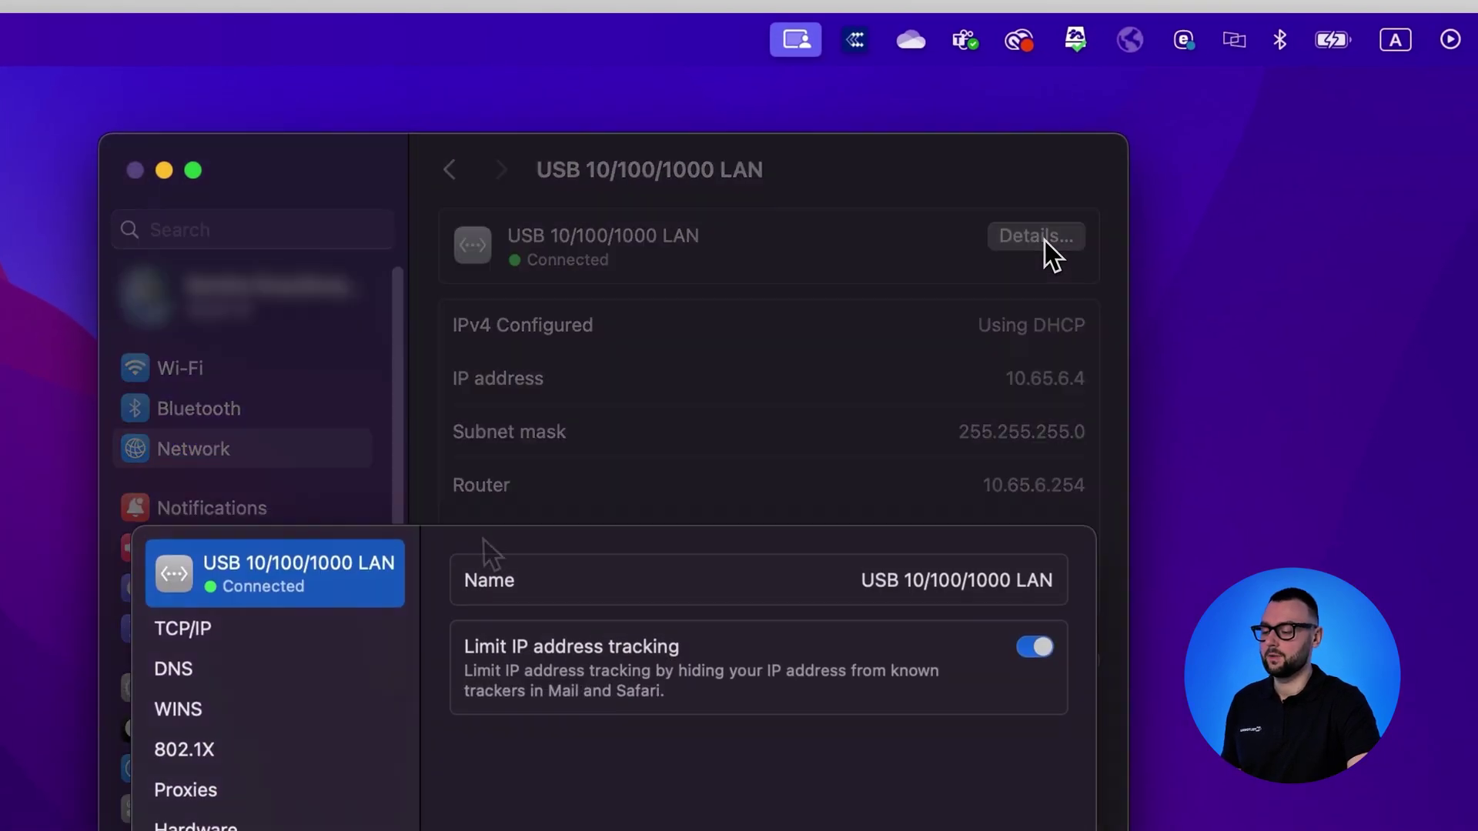
click(232, 640)
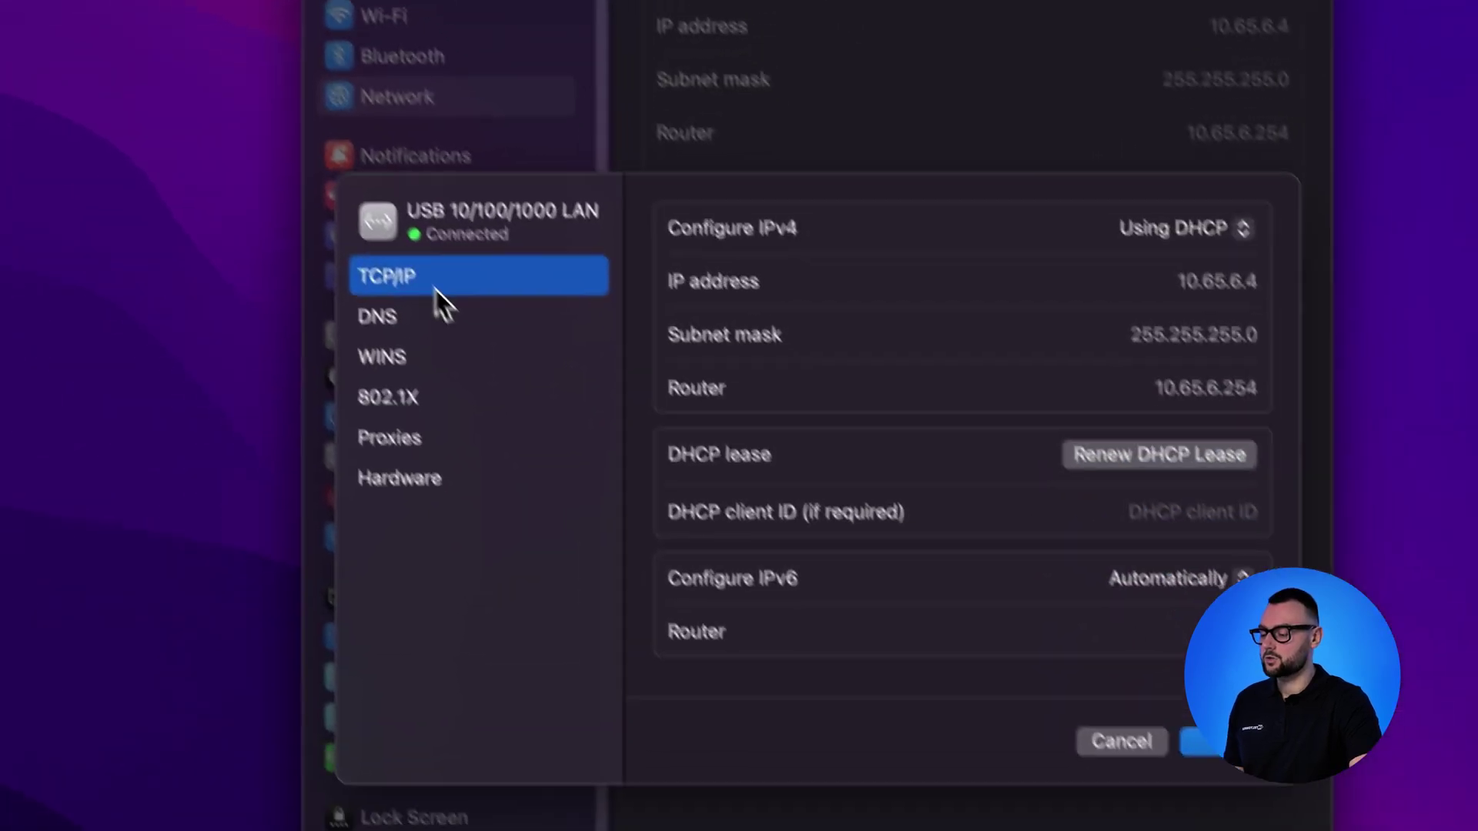
Configure IPv4 manually with IP 192.168.1.190 and router 192.168.1.1.
click(1185, 178)
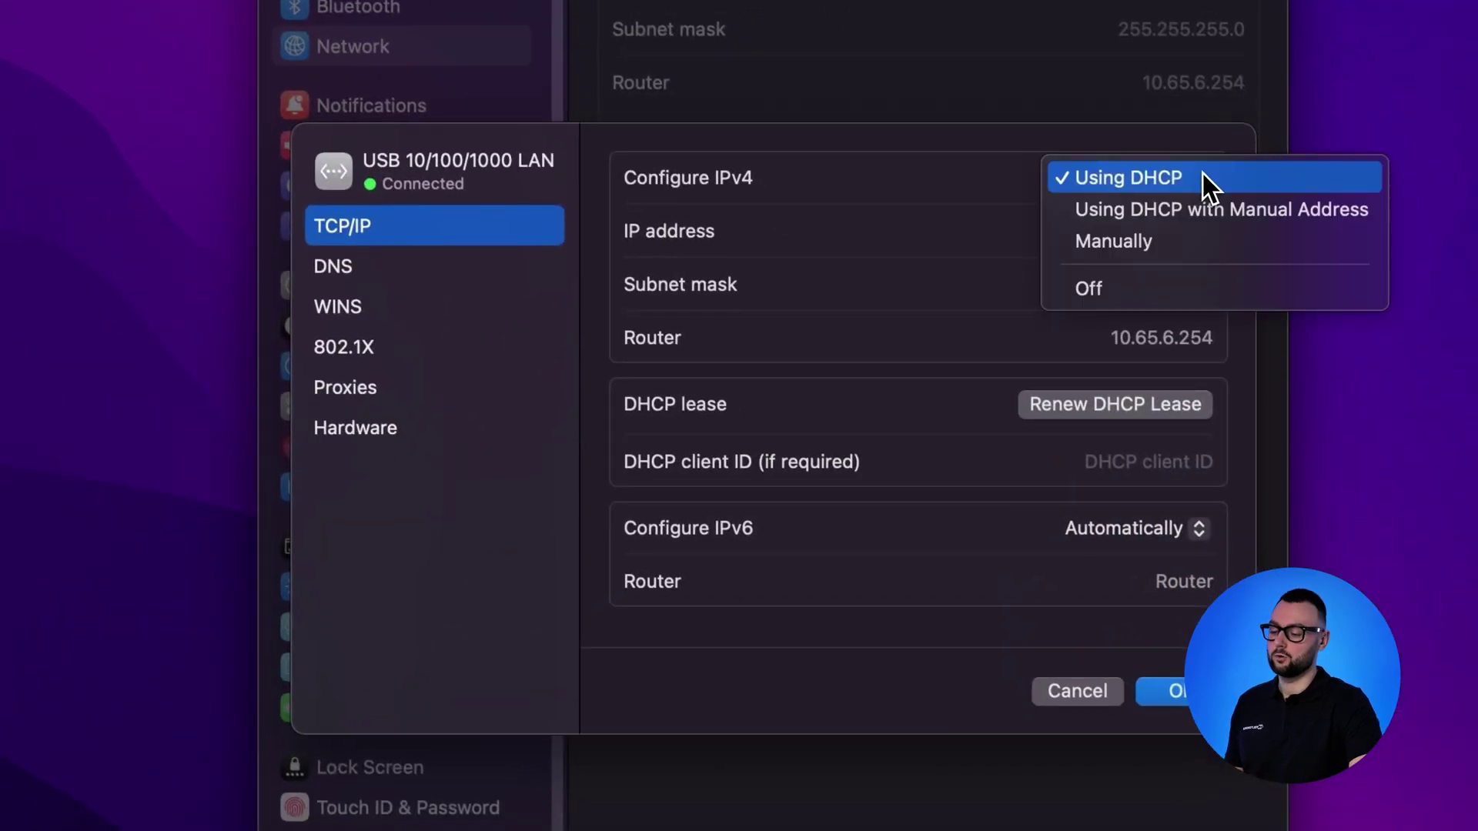
click(1107, 240)
click(1104, 241)
text(192.168.1.190)
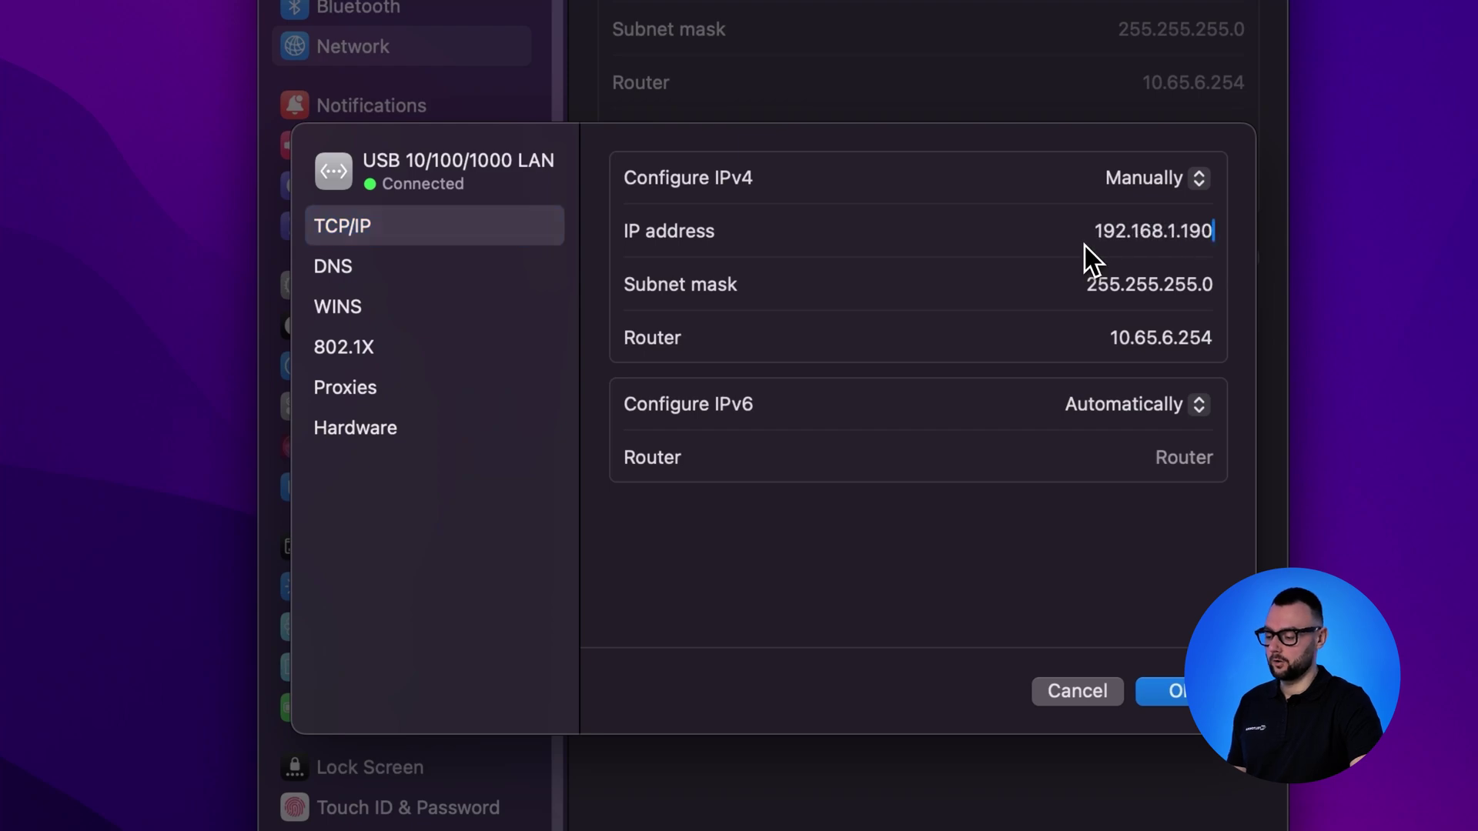
key(Tab)
key(Tab)
text(192.168.1.1)
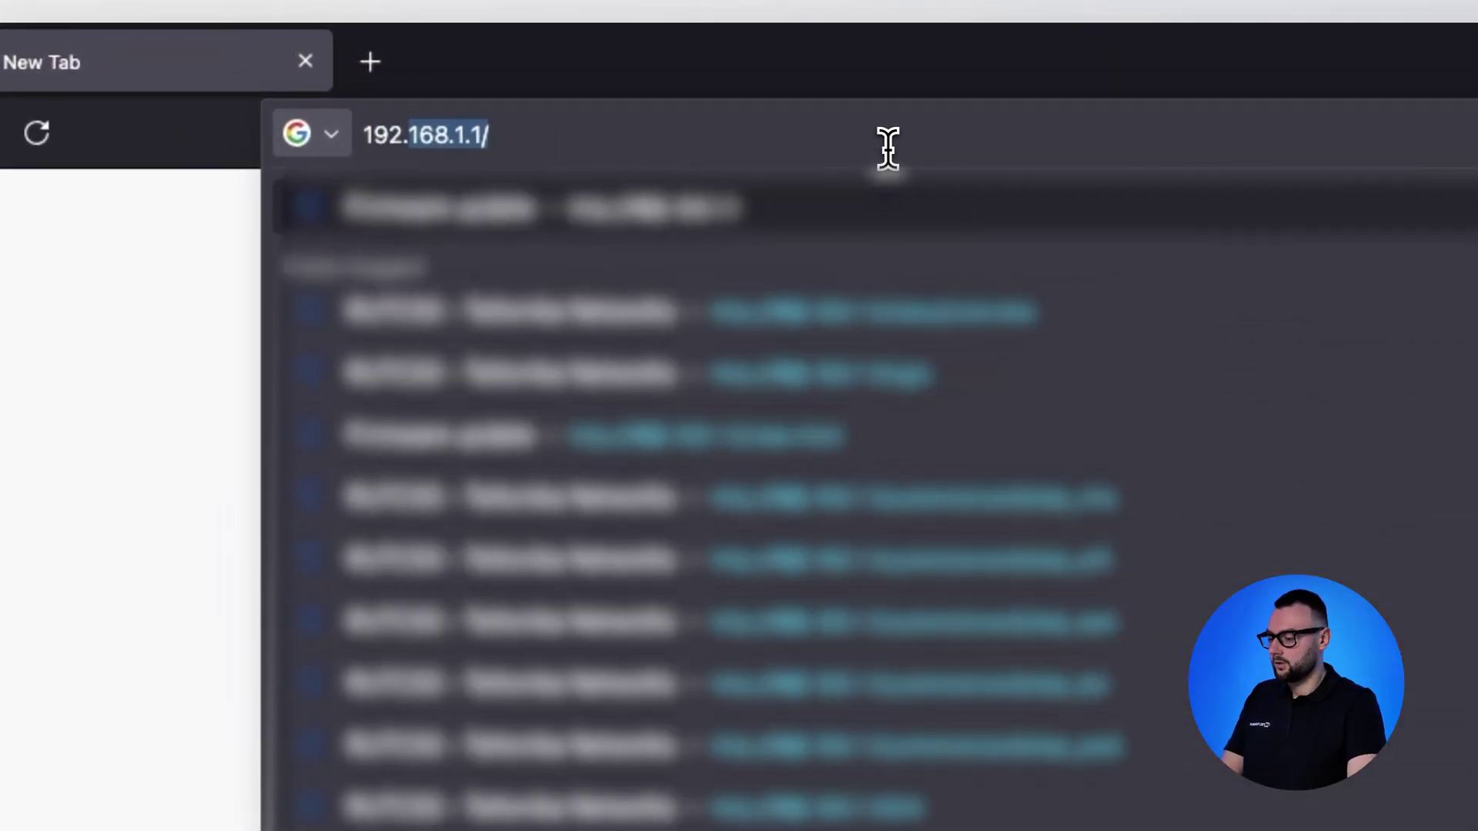
Load 192.168.1.1, select the RUTC_R_00.07.13.4_WEBUI.bin file, and start the firmware update.
key(Return)
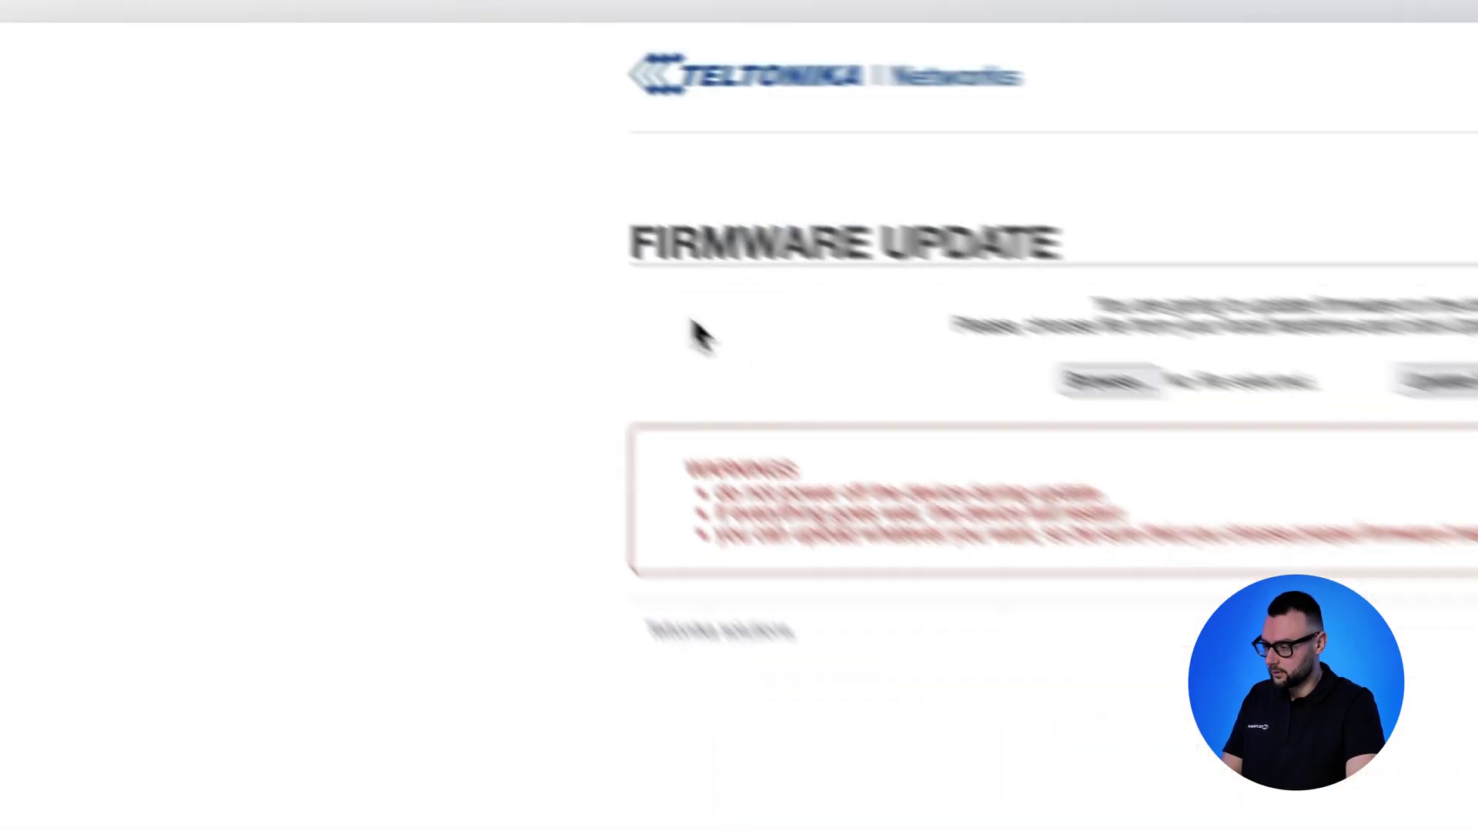
click(1273, 596)
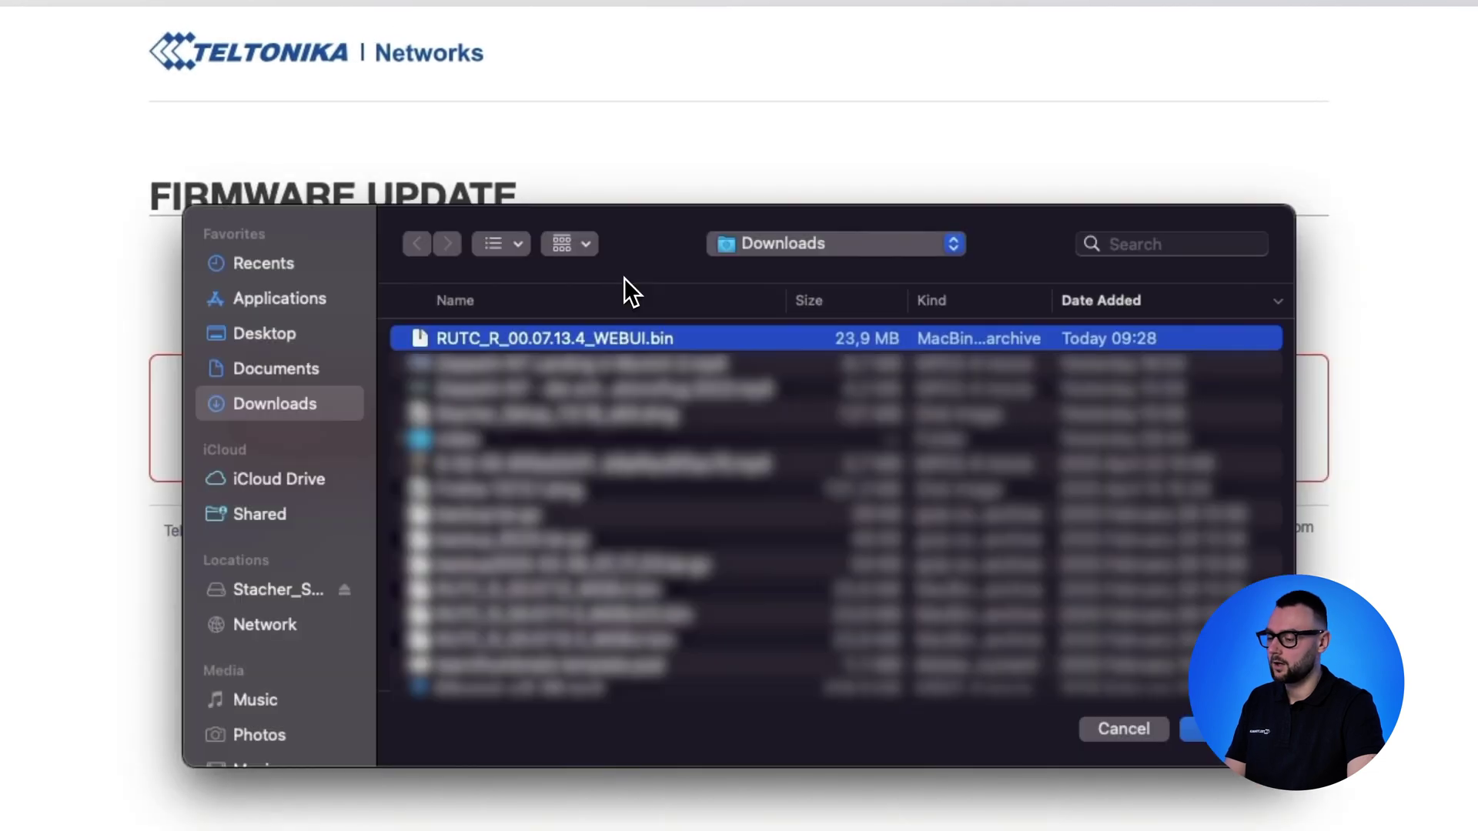
key(Return)
click(866, 323)
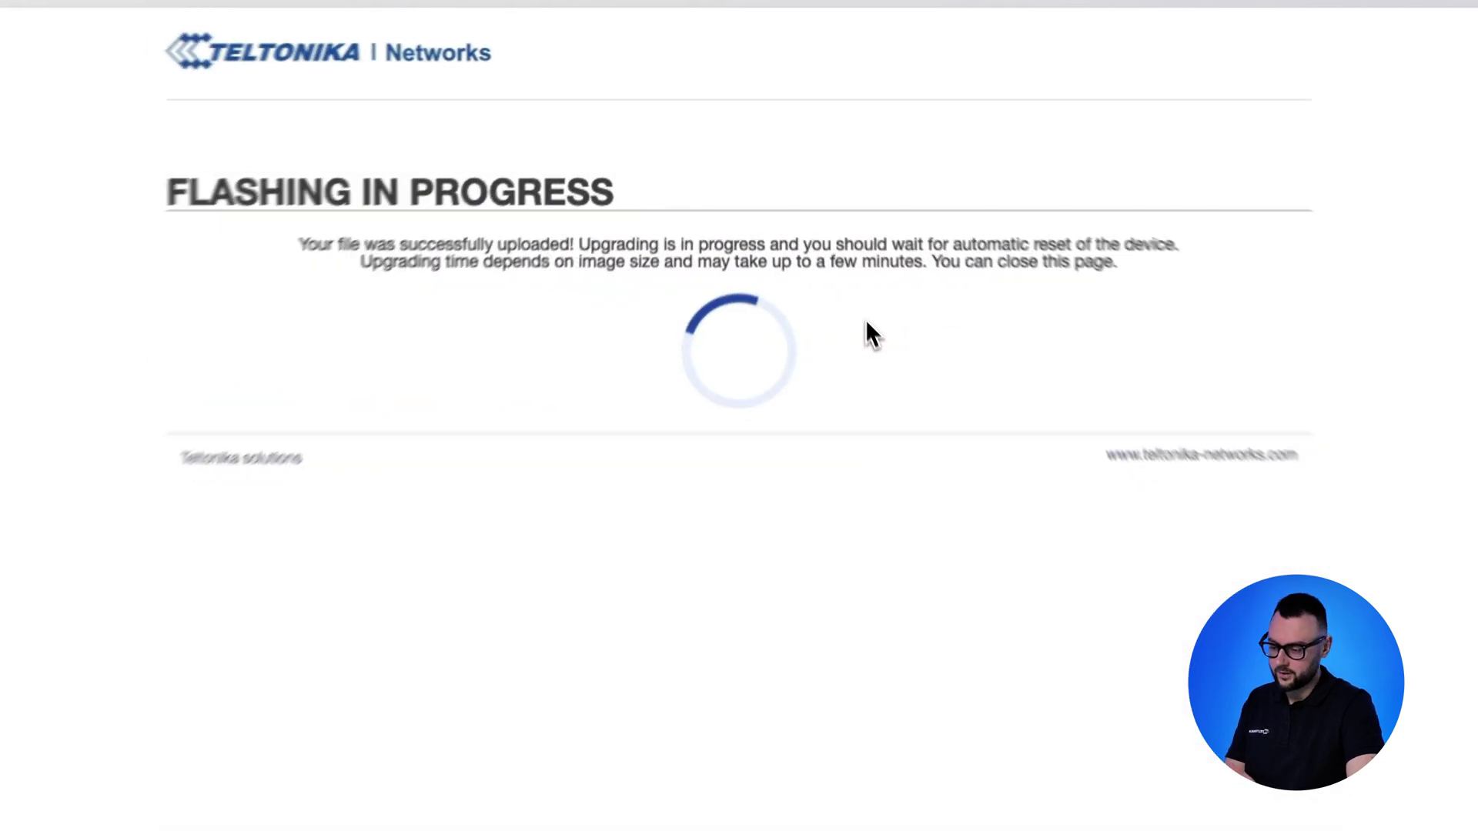